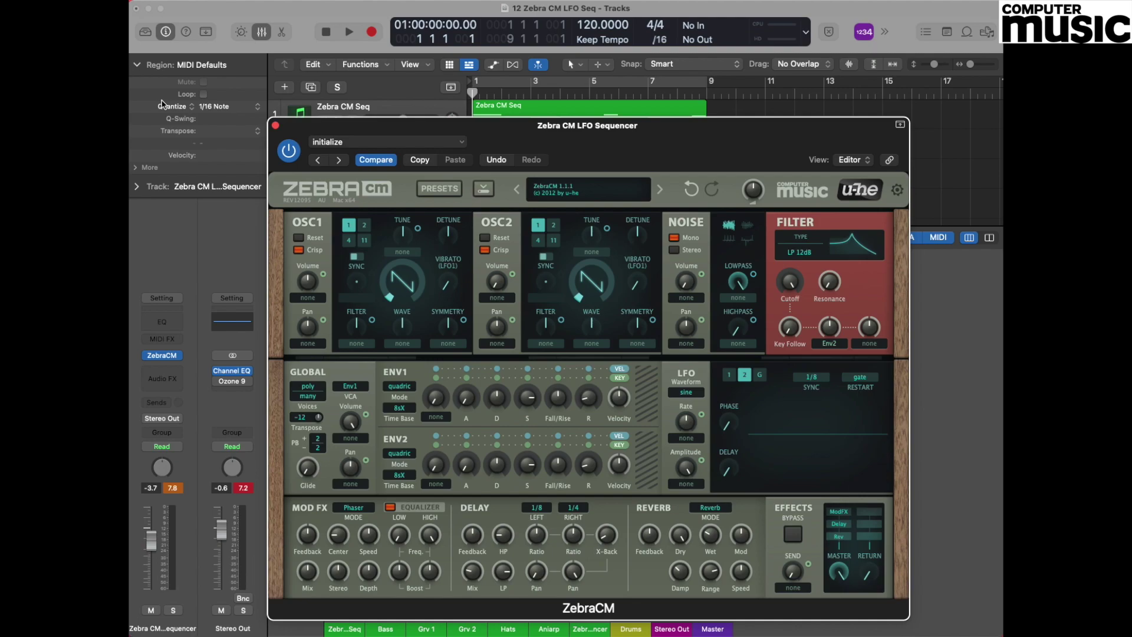
Load the init preset from Zebra CM's preset menu for a blank starting patch.
{"action": "left_click", "coordinate": [578, 192]}
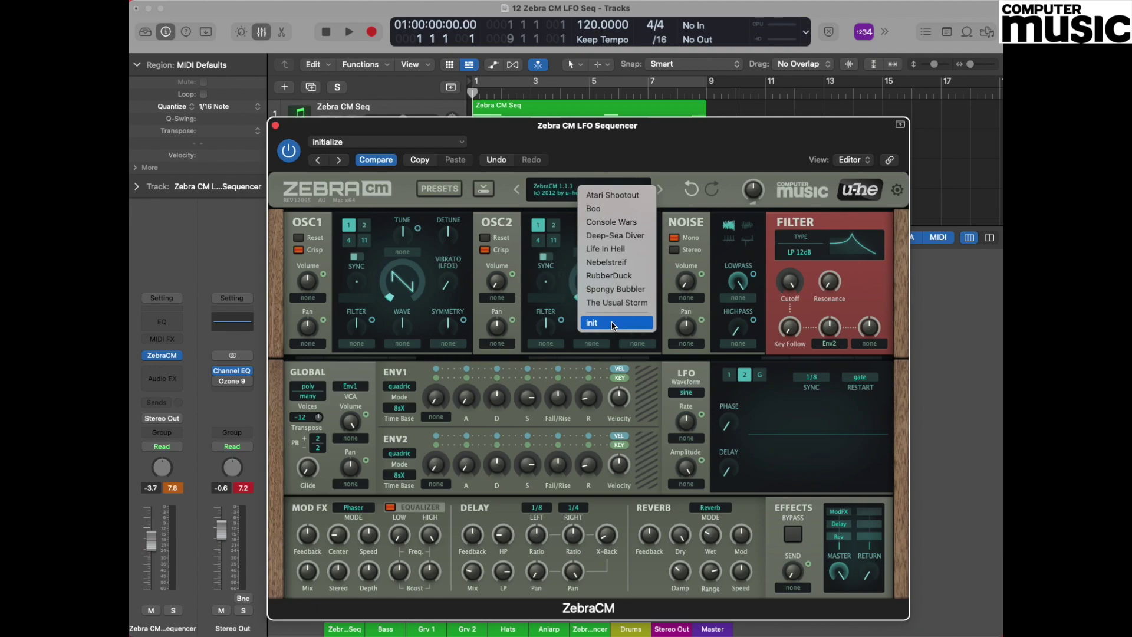
{"action": "left_click", "coordinate": [612, 324]}
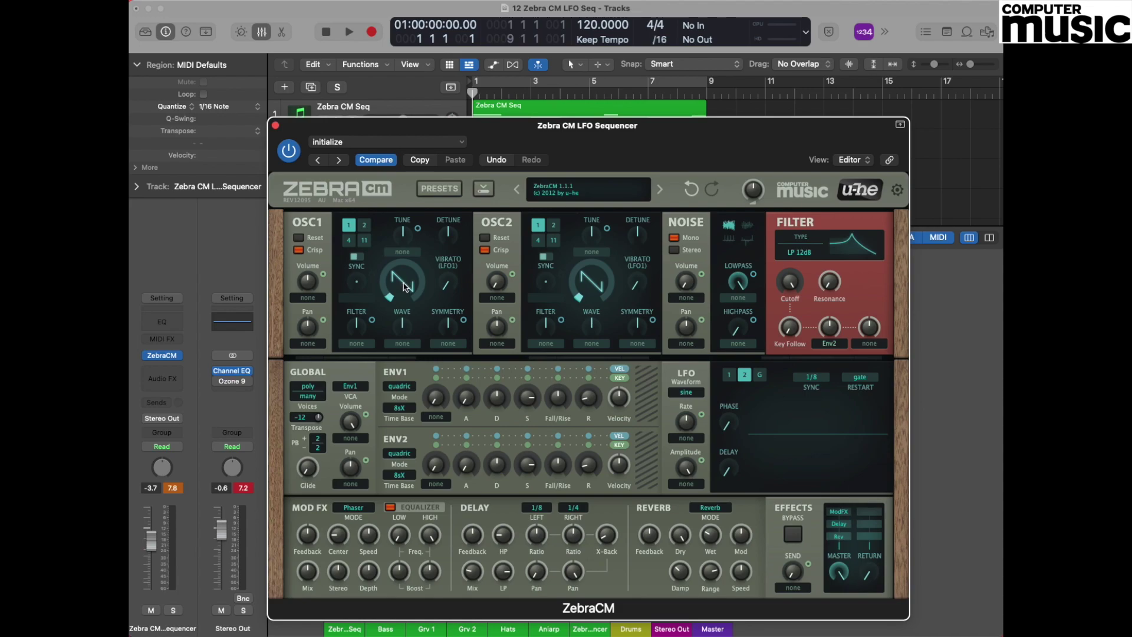
Set the OSC1 wave to about 1.40 and lower the OSC1 volume to 80.
{"action": "left_click_drag", "start_coordinate": [405, 287], "coordinate": [406, 279]}
{"action": "left_click_drag", "start_coordinate": [310, 285], "coordinate": [311, 319]}
{"action": "left_click", "coordinate": [581, 285]}
Morph the OSC2 waveform to 7.40 and raise the OSC2 volume from 0 to 100.
{"action": "left_click", "coordinate": [593, 283]}
{"action": "left_click_drag", "start_coordinate": [593, 283], "coordinate": [600, 216]}
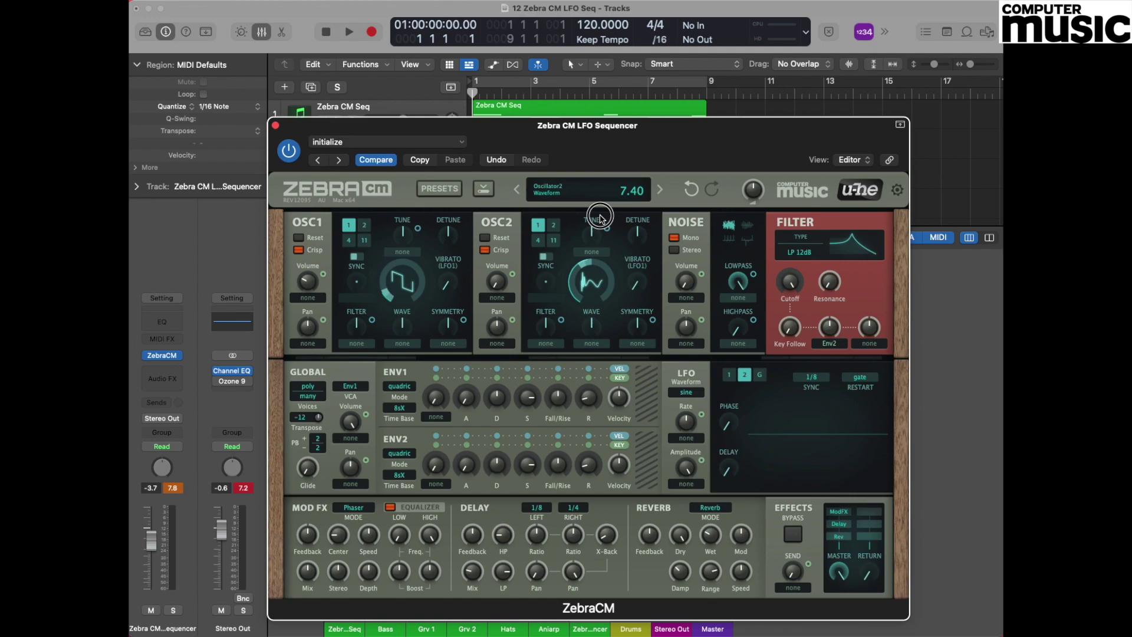
{"action": "left_click_drag", "start_coordinate": [600, 217], "coordinate": [600, 216]}
{"action": "left_click_drag", "start_coordinate": [498, 284], "coordinate": [504, 208]}
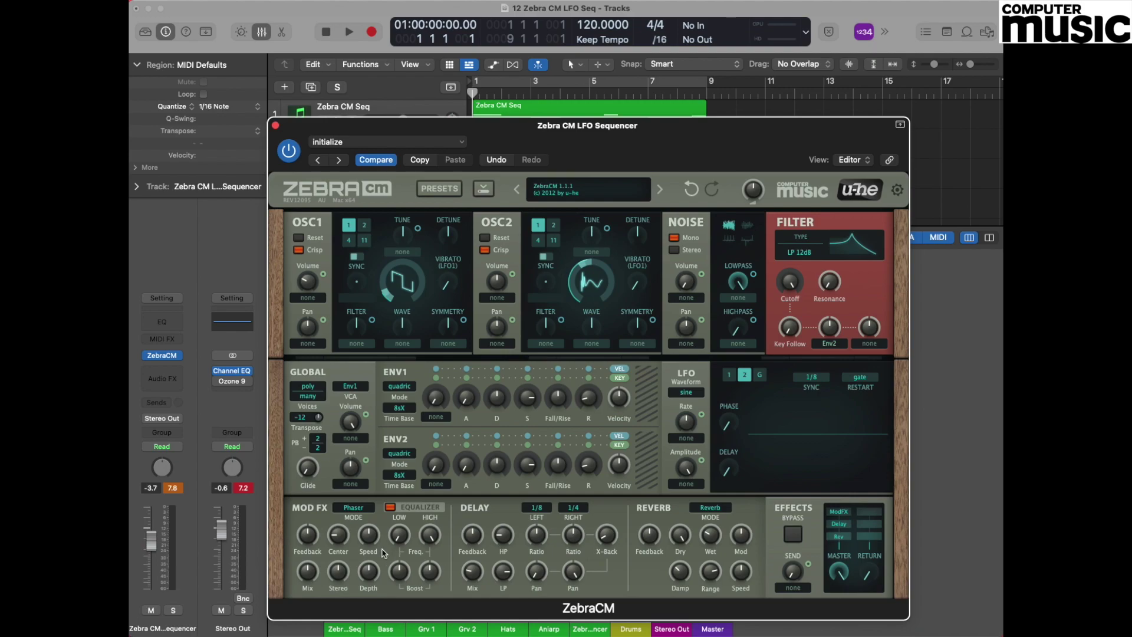
Set LFO2's waveform to user, giving a flat 16-step sequence.
{"action": "left_click", "coordinate": [730, 376]}
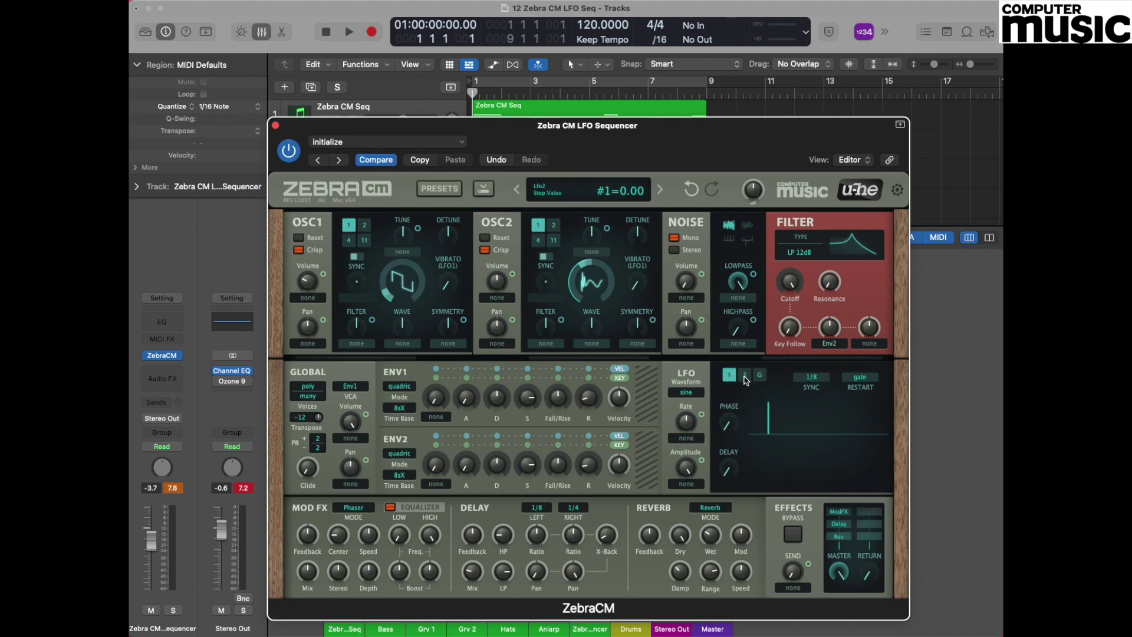
{"action": "left_click", "coordinate": [744, 375]}
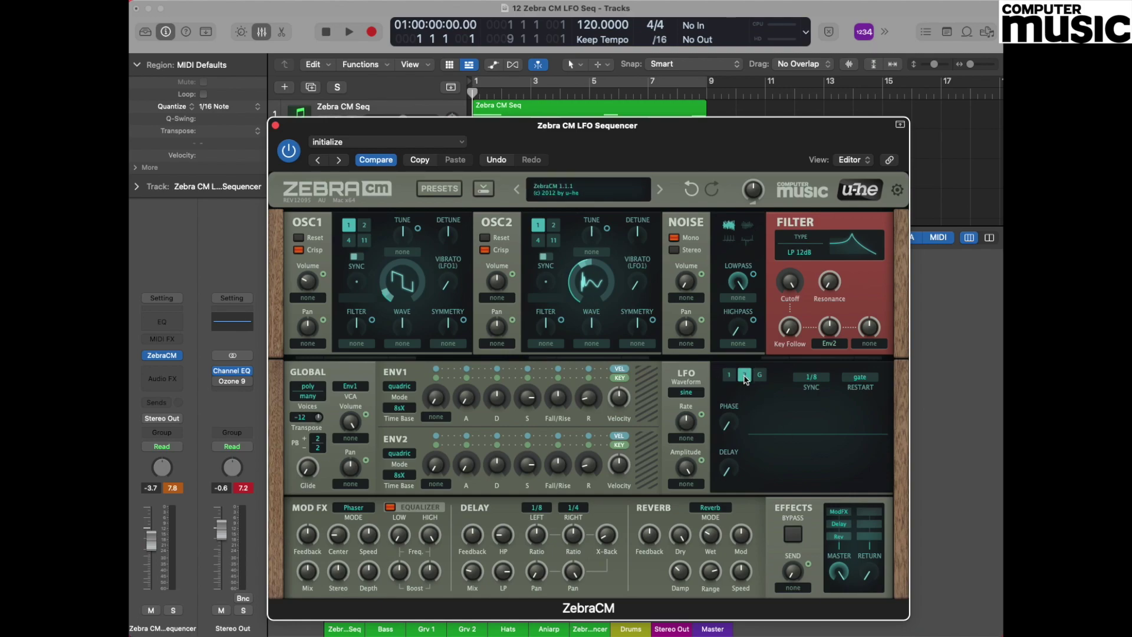
{"action": "left_click", "coordinate": [695, 393]}
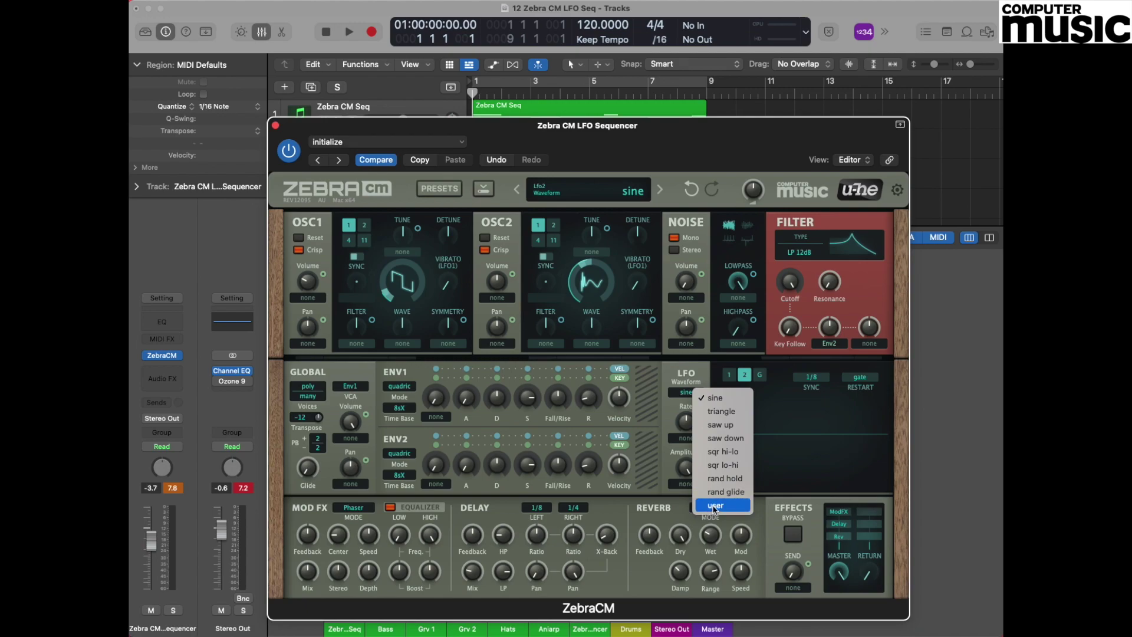
{"action": "left_click", "coordinate": [714, 505]}
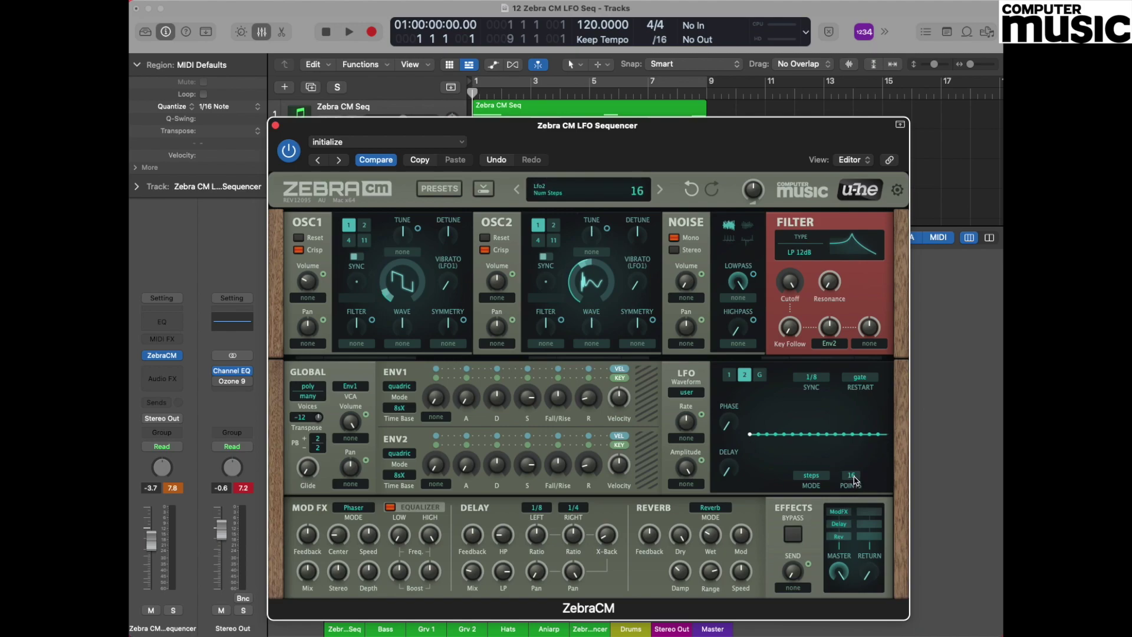
{"action": "left_click", "coordinate": [854, 477]}
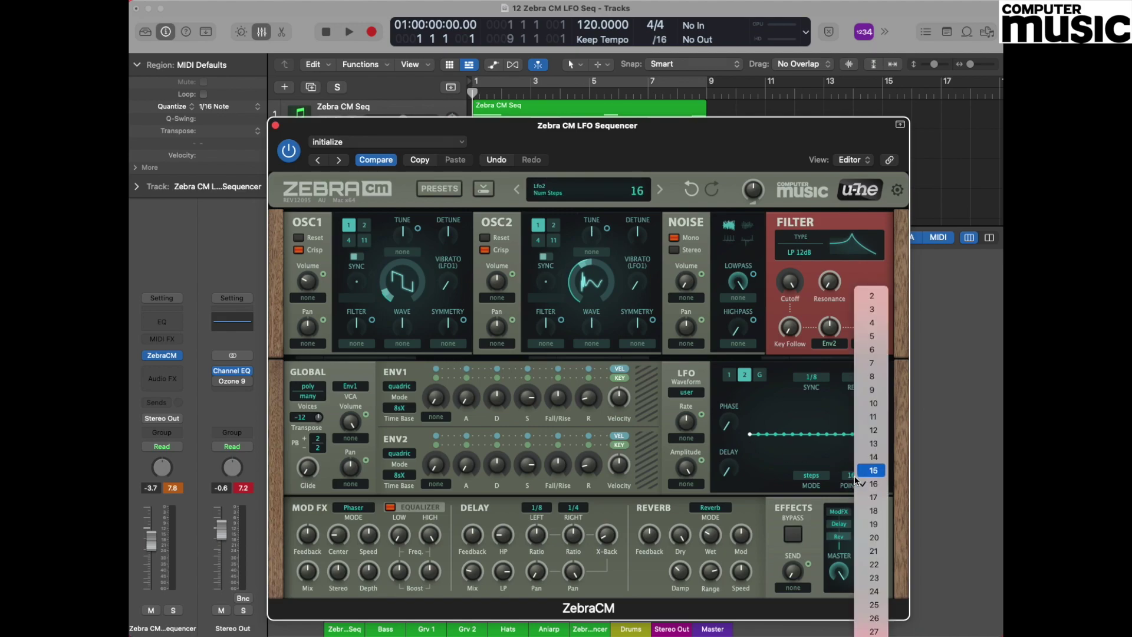
Reduce the LFO2 step sequence from 16 to 4 points.
{"action": "left_click", "coordinate": [874, 324]}
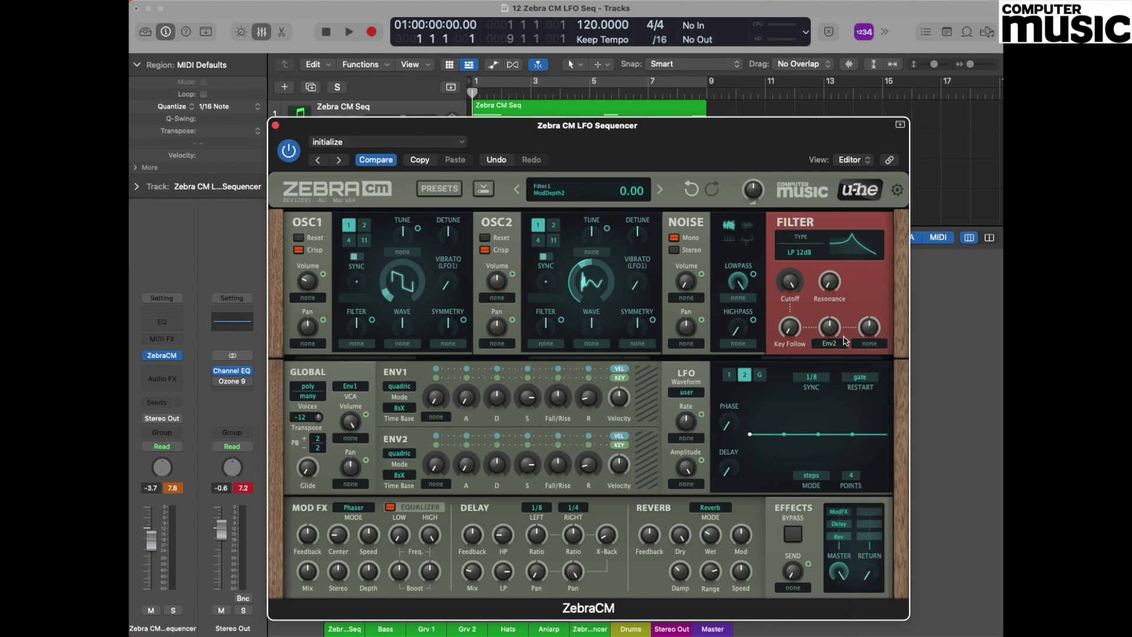
{"action": "mouse_move", "coordinate": [820, 378]}
{"action": "mouse_move", "coordinate": [790, 438]}
Route Lfo2 to the OSC2 Tune mod slot with a depth of 11.
{"action": "left_click", "coordinate": [594, 254]}
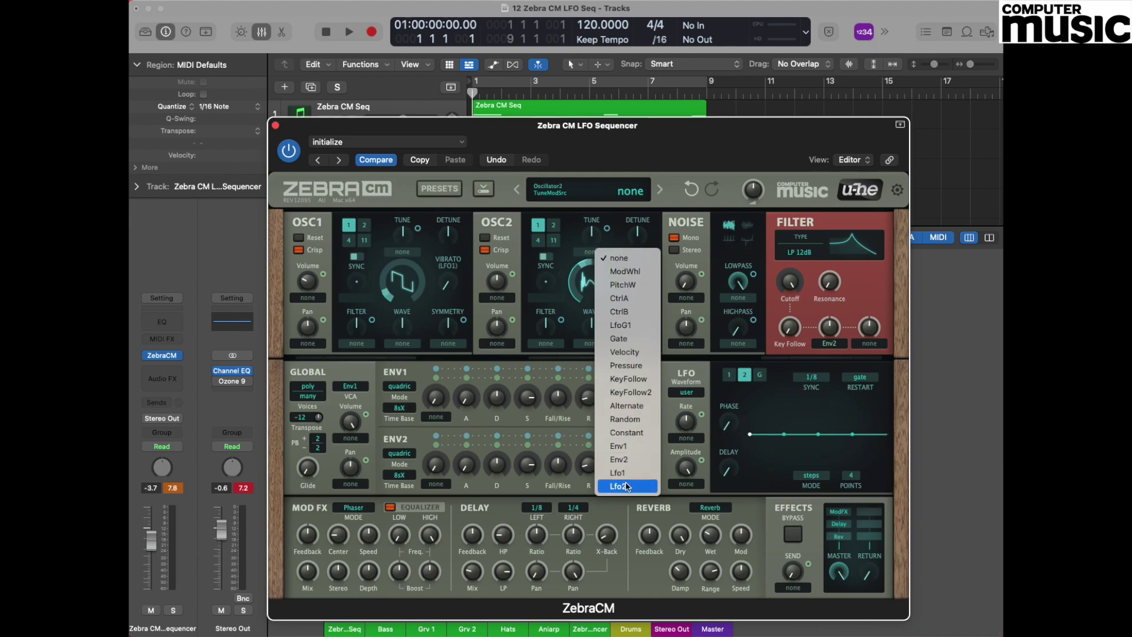
{"action": "left_click", "coordinate": [626, 486]}
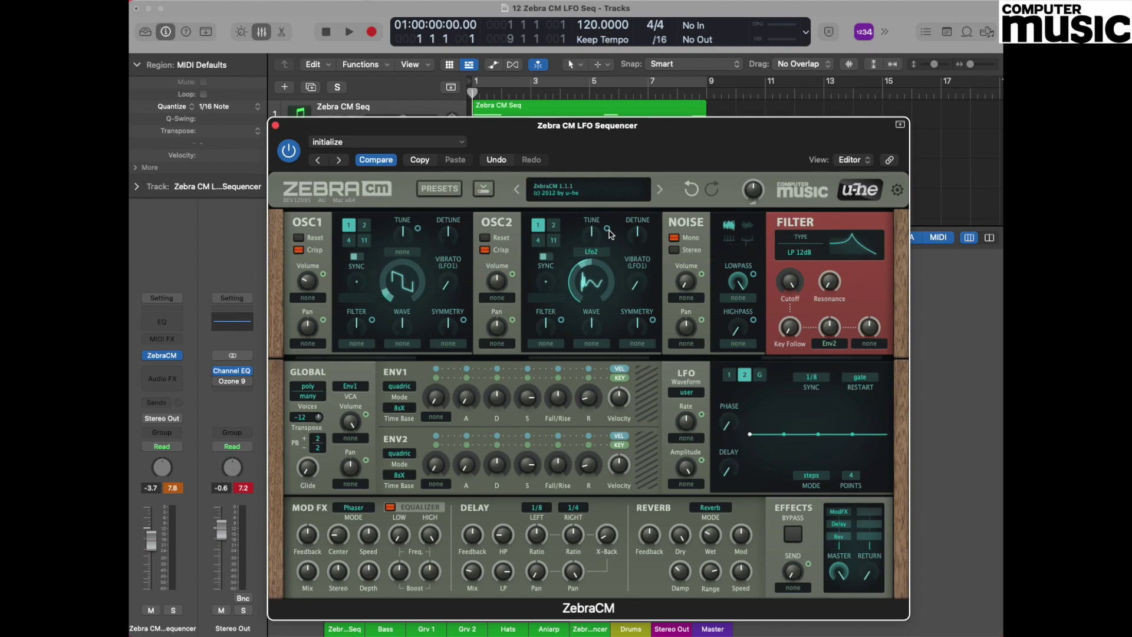
{"action": "left_click_drag", "start_coordinate": [607, 233], "coordinate": [614, 191]}
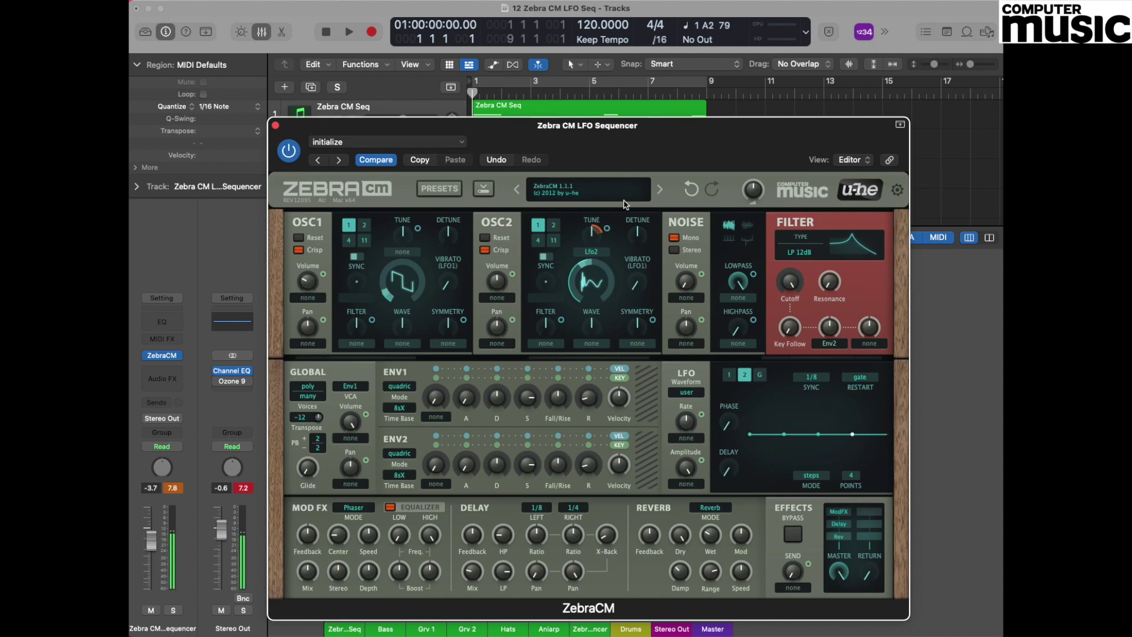
Shape LFO2's steps into a rising staircase: step 2 at 27.5, step 3 at 62.5, step 4 at 100.
{"action": "left_click", "coordinate": [802, 436]}
{"action": "left_click_drag", "start_coordinate": [802, 437], "coordinate": [804, 421]}
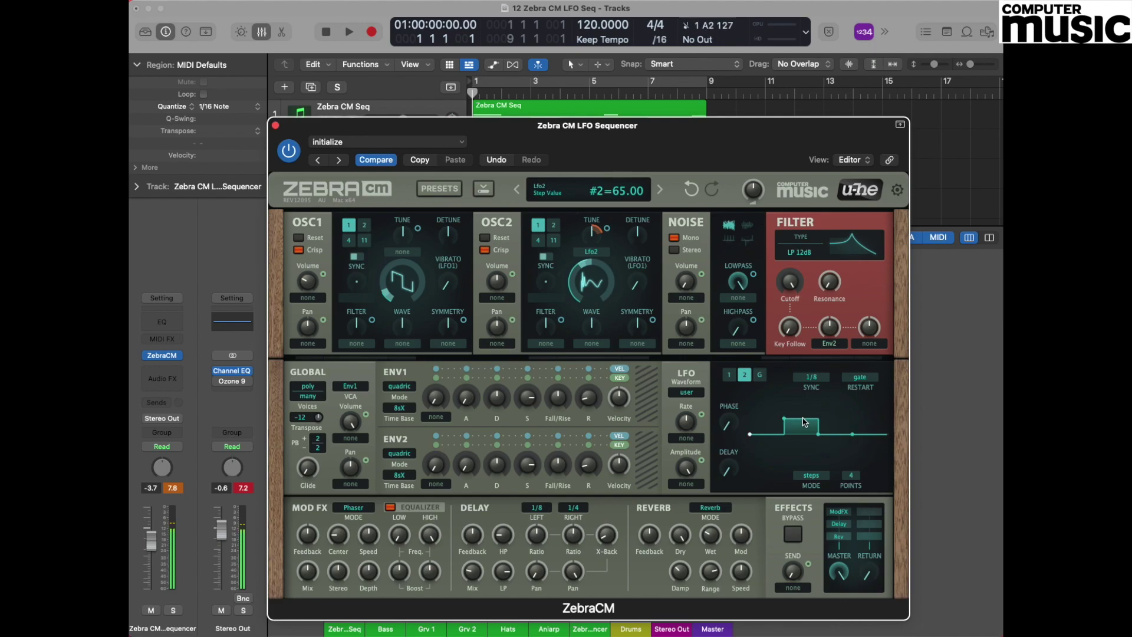
{"action": "left_click_drag", "start_coordinate": [842, 440], "coordinate": [835, 409]}
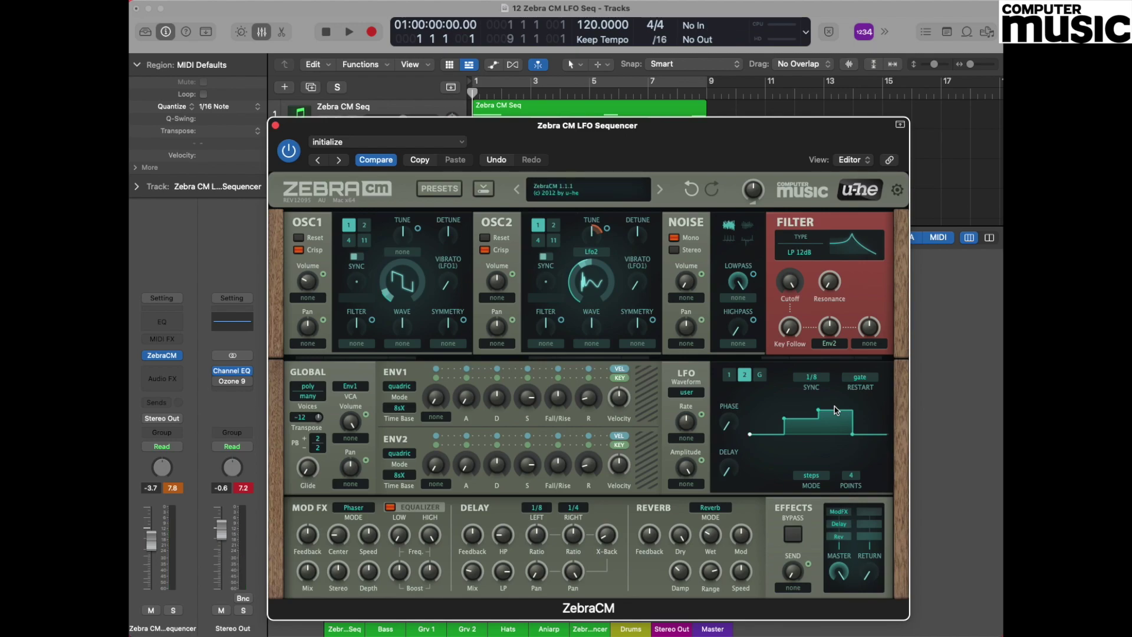
{"action": "left_click", "coordinate": [835, 410]}
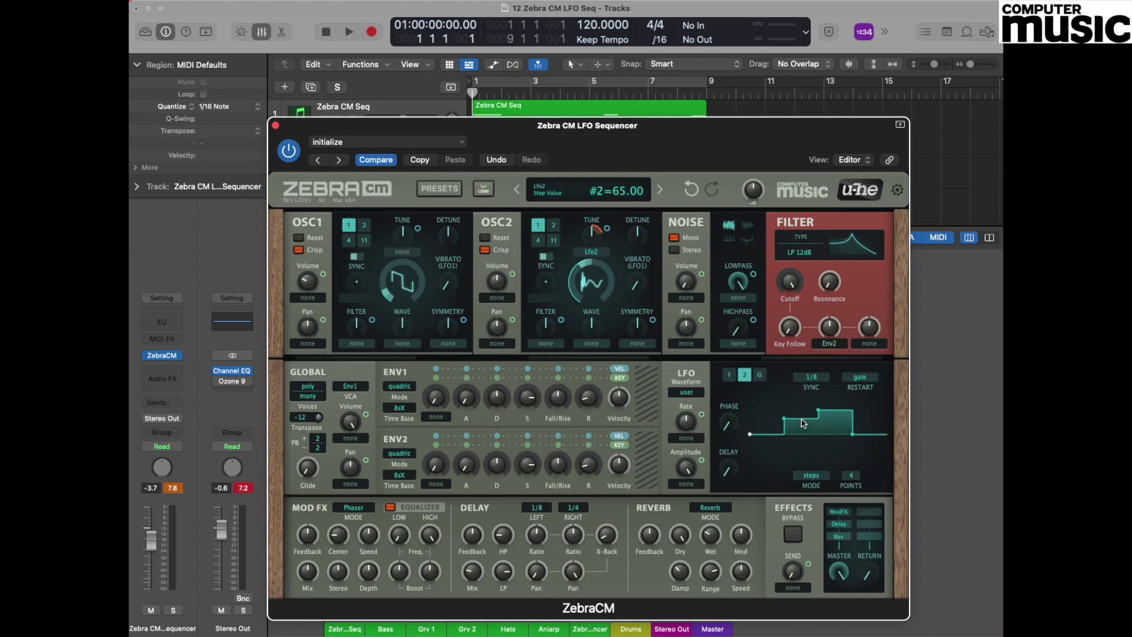
{"action": "left_click_drag", "start_coordinate": [801, 424], "coordinate": [837, 422]}
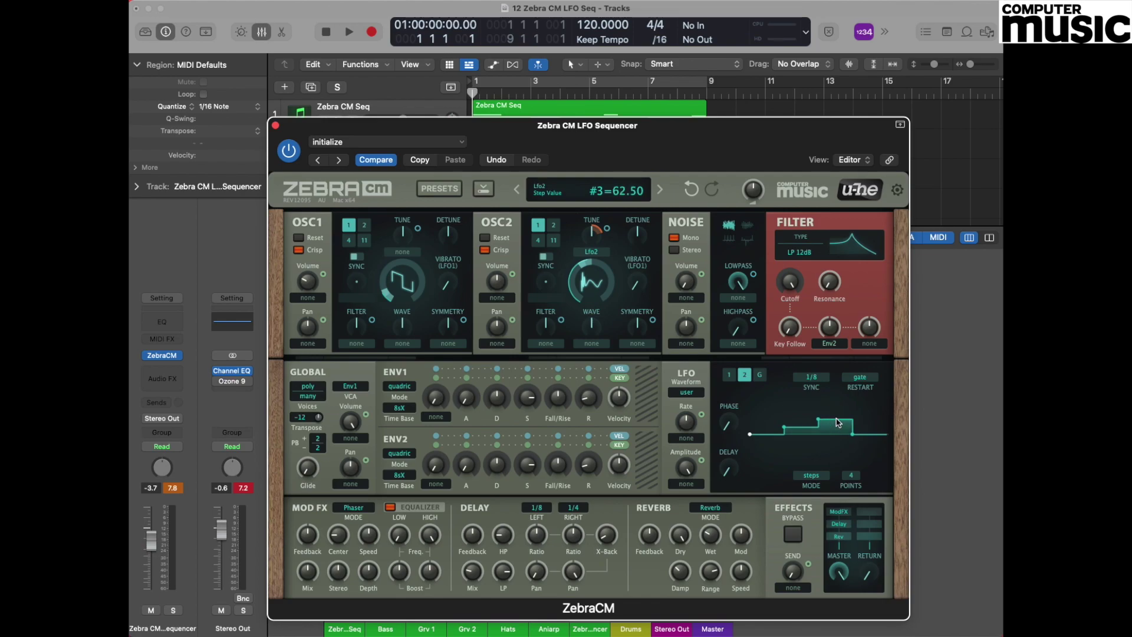
{"action": "left_click", "coordinate": [866, 436]}
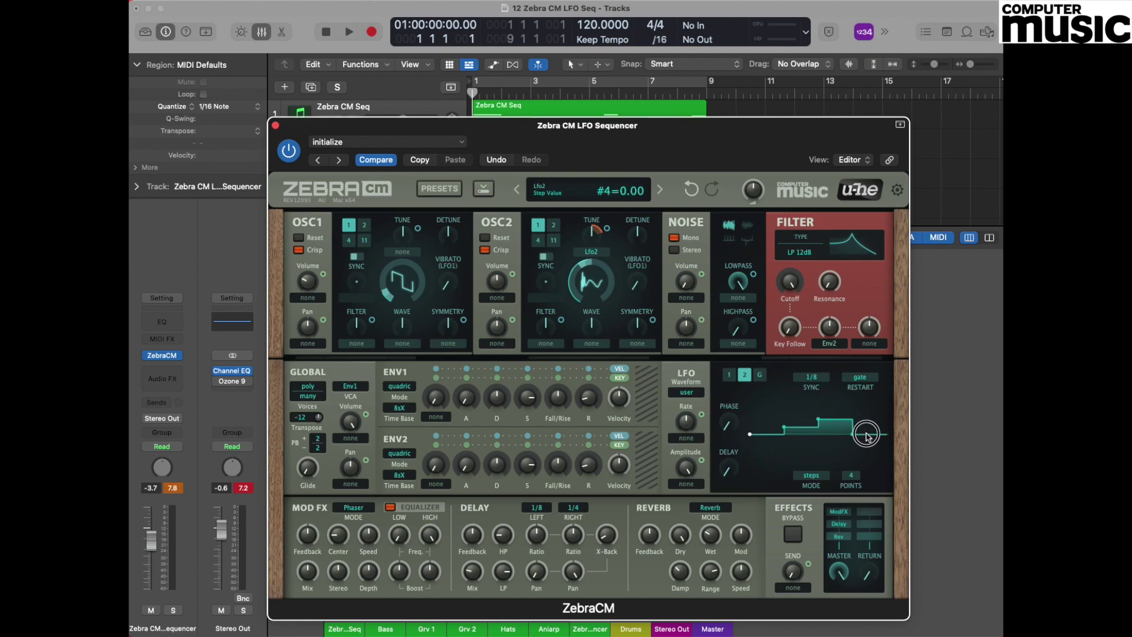
{"action": "left_click_drag", "start_coordinate": [867, 436], "coordinate": [873, 413]}
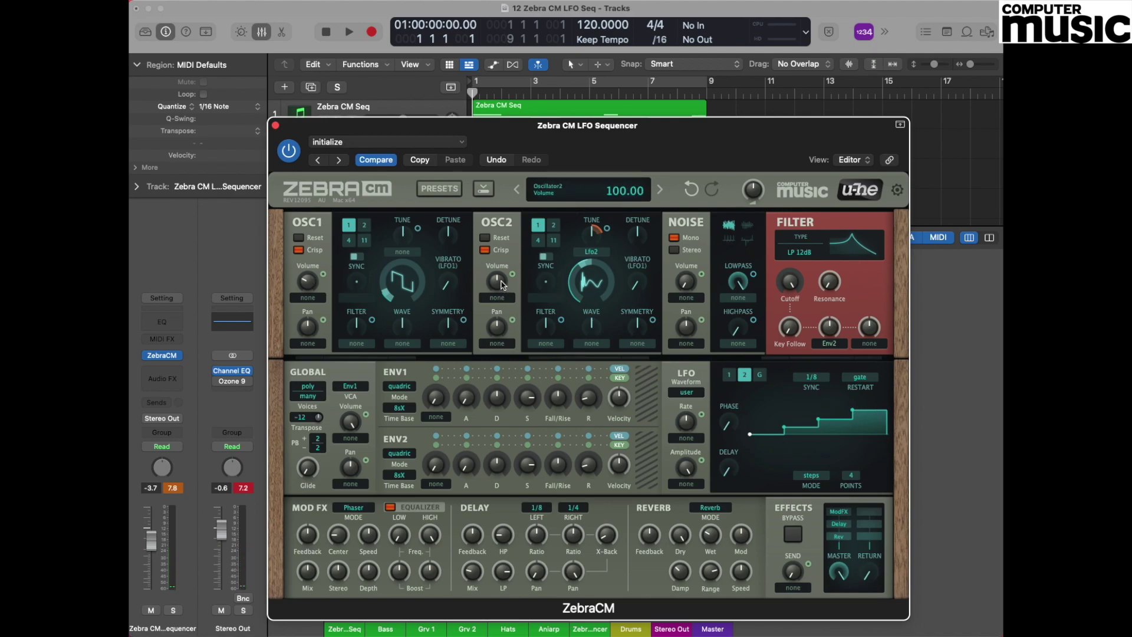
Briefly mute OSC2 to hear OSC1, restore OSC2 to 100, then set OSC1 volume to about 69.
{"action": "left_click_drag", "start_coordinate": [502, 285], "coordinate": [541, 418]}
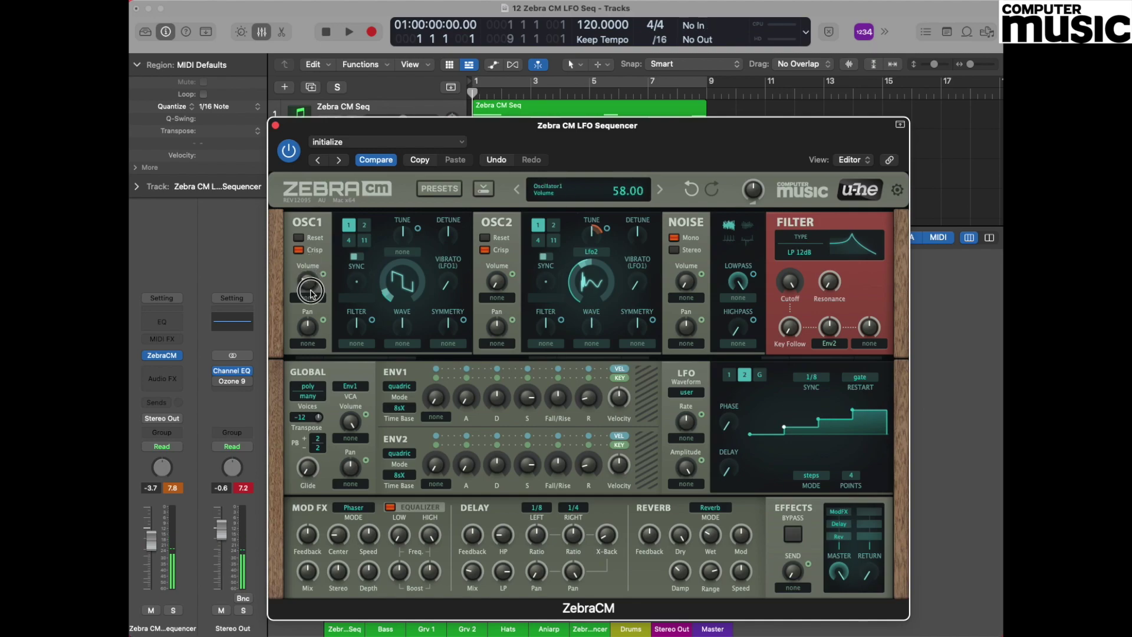
{"action": "left_click", "coordinate": [501, 230]}
{"action": "left_click", "coordinate": [311, 237]}
{"action": "left_click_drag", "start_coordinate": [312, 238], "coordinate": [311, 230]}
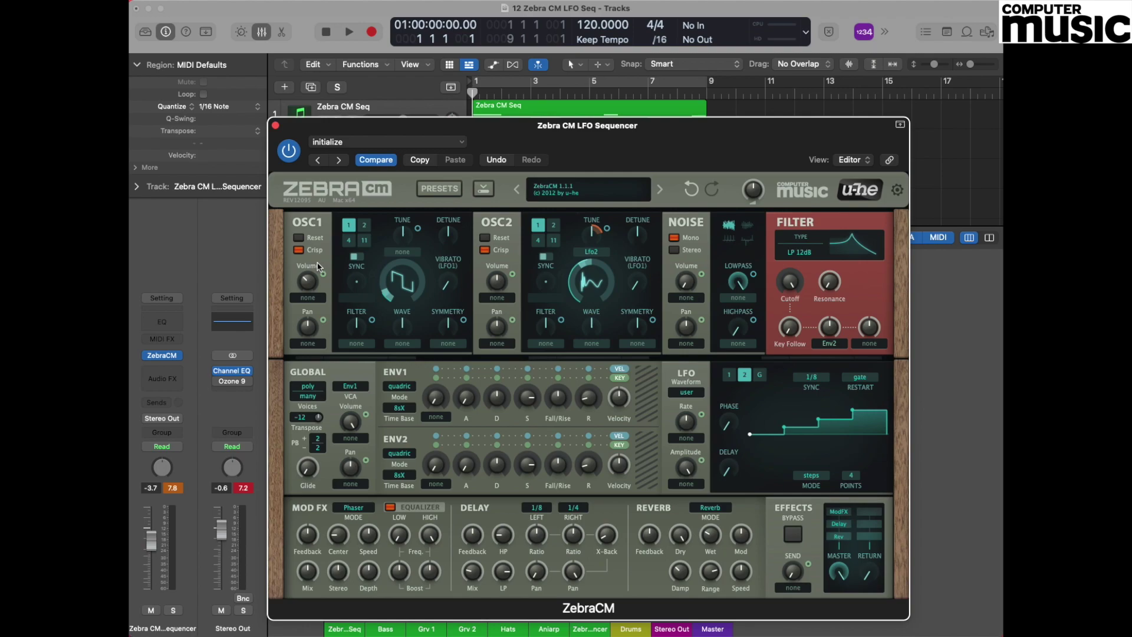
Switch the filter type to LP Xcite and pull the cutoff from 150 down to about 61.
{"action": "left_click", "coordinate": [803, 244]}
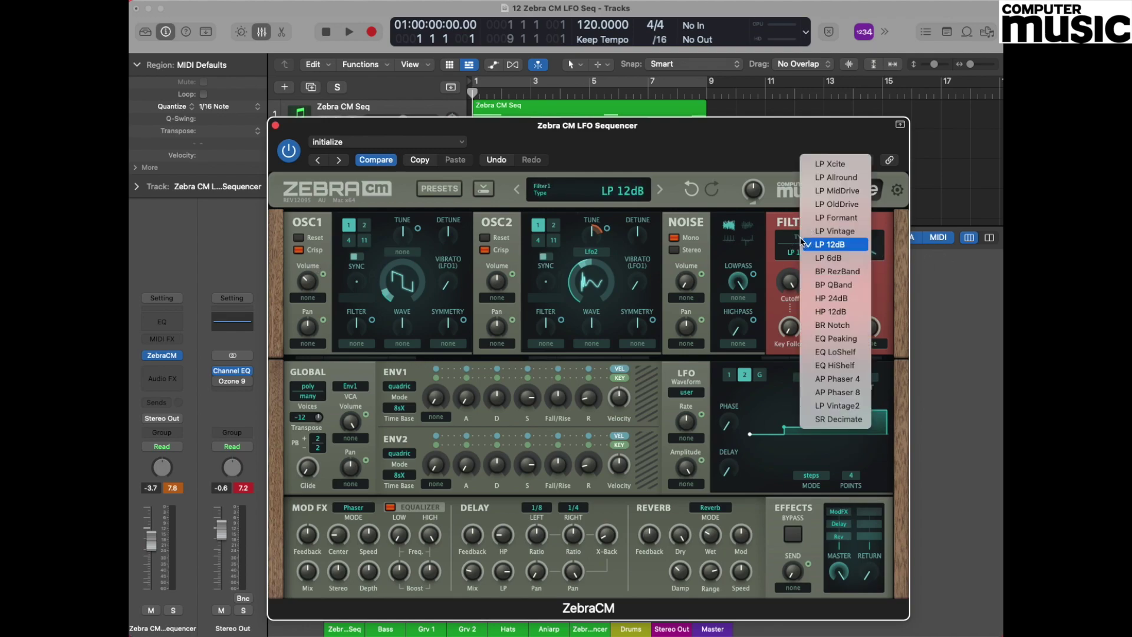
{"action": "left_click", "coordinate": [844, 164]}
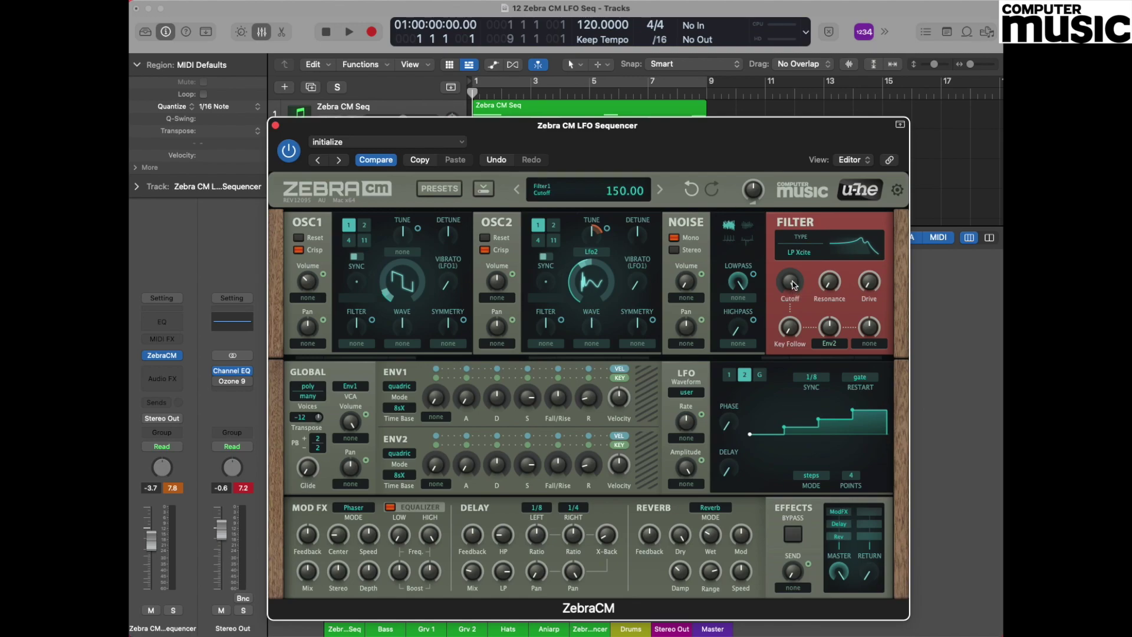
{"action": "left_click_drag", "start_coordinate": [794, 285], "coordinate": [802, 365]}
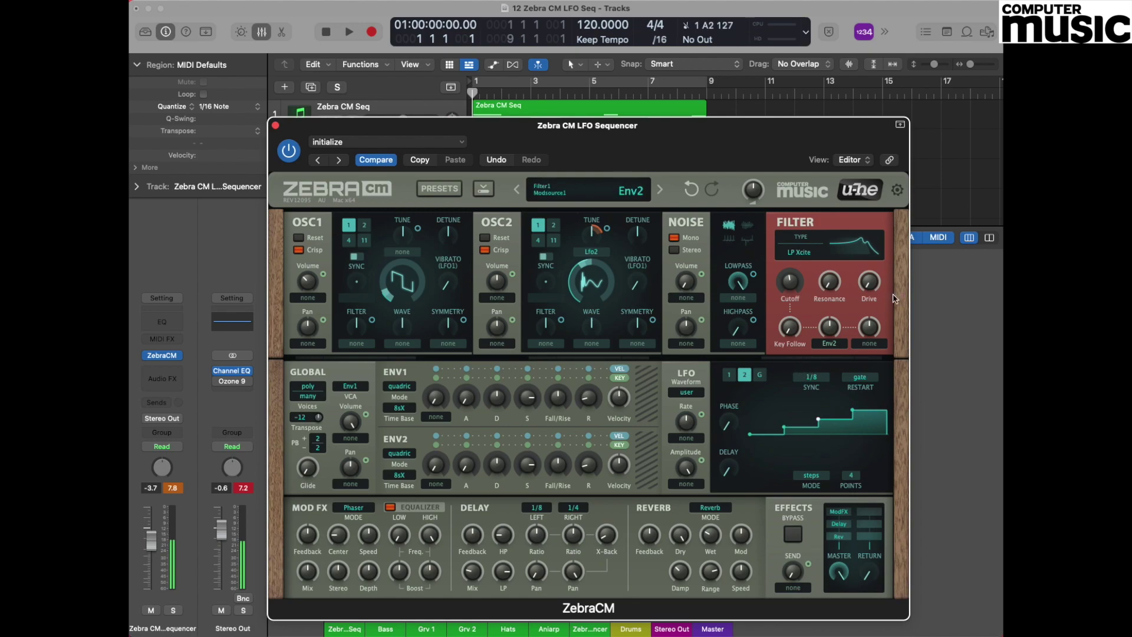
Assign Lfo2 to the filter's second mod slot at depth 43, cutoff about 85, slight resonance.
{"action": "left_click", "coordinate": [867, 348]}
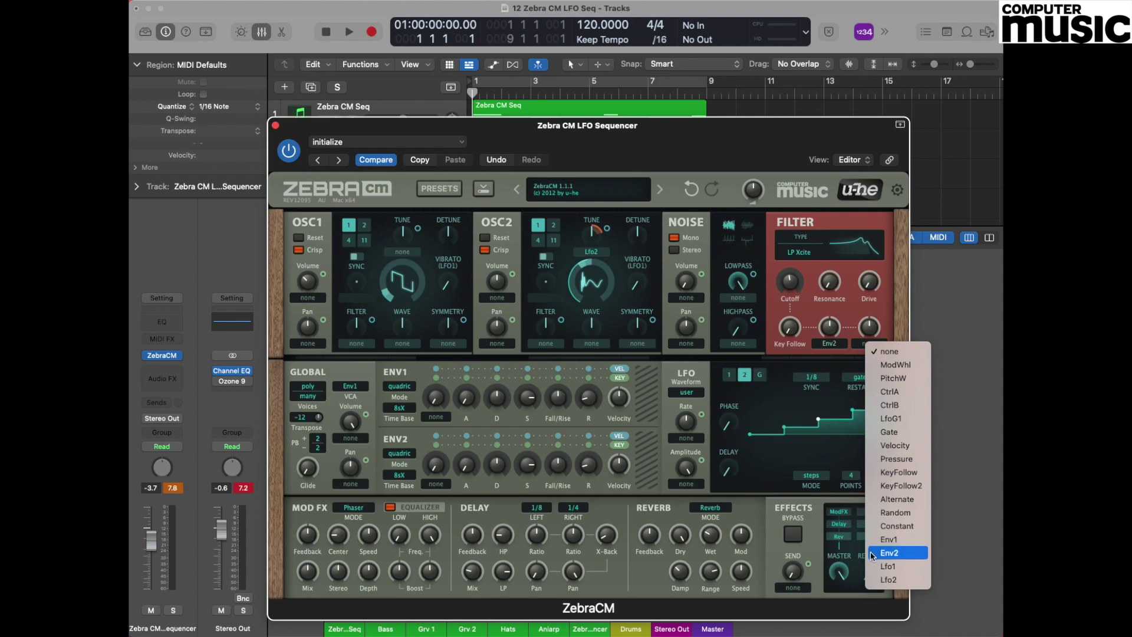
{"action": "left_click", "coordinate": [886, 581]}
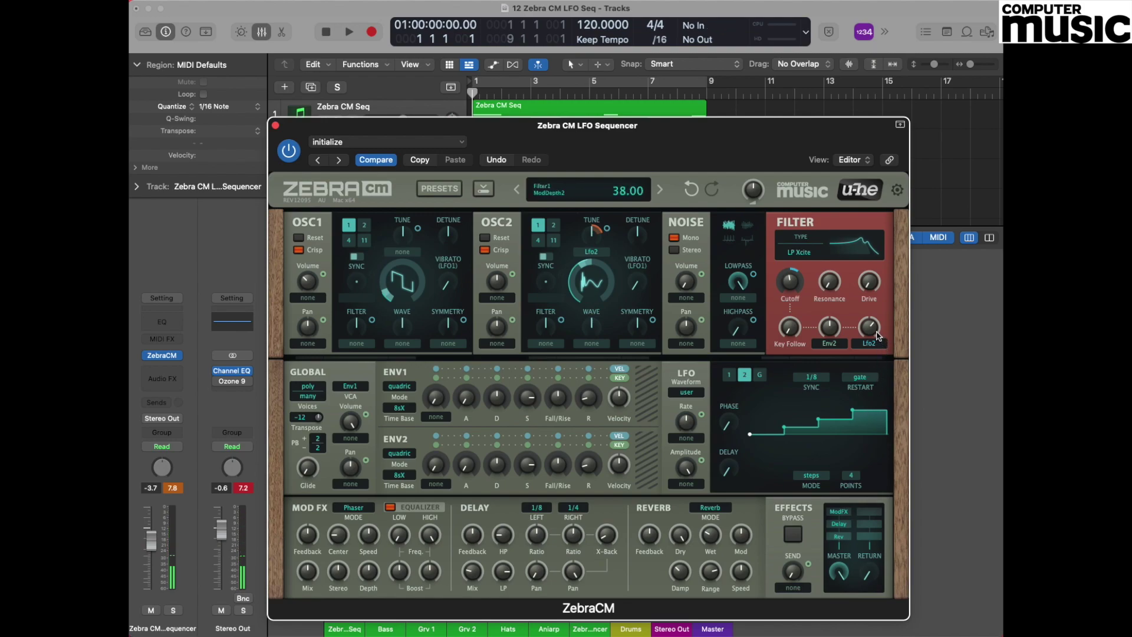
{"action": "left_click_drag", "start_coordinate": [876, 331], "coordinate": [877, 317]}
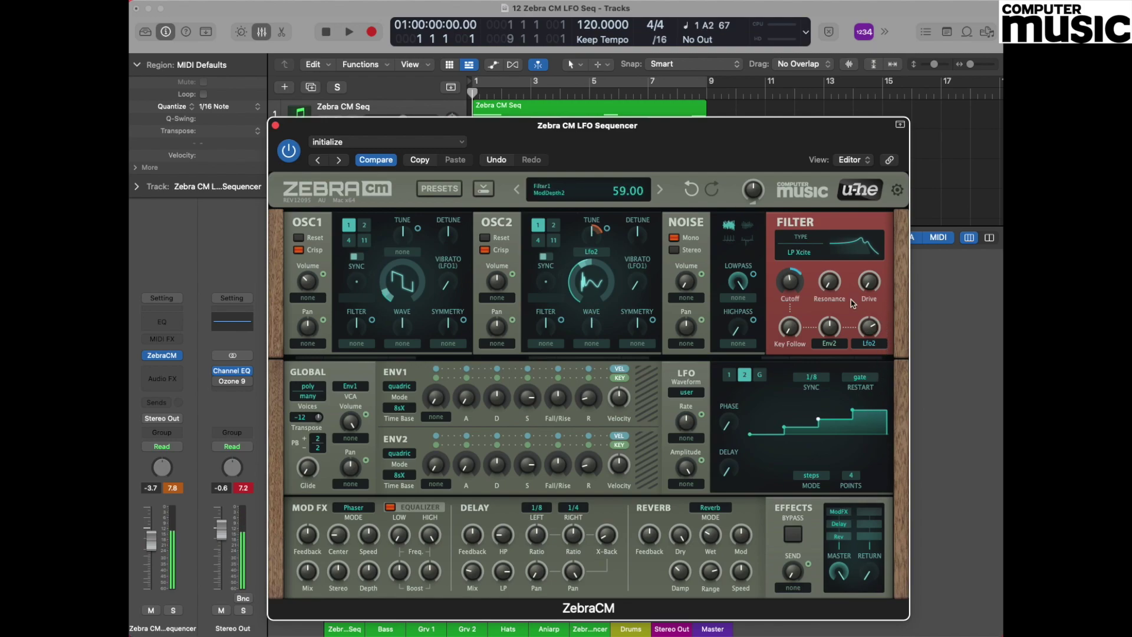
{"action": "left_click_drag", "start_coordinate": [794, 289], "coordinate": [793, 276]}
{"action": "left_click_drag", "start_coordinate": [870, 328], "coordinate": [870, 340]}
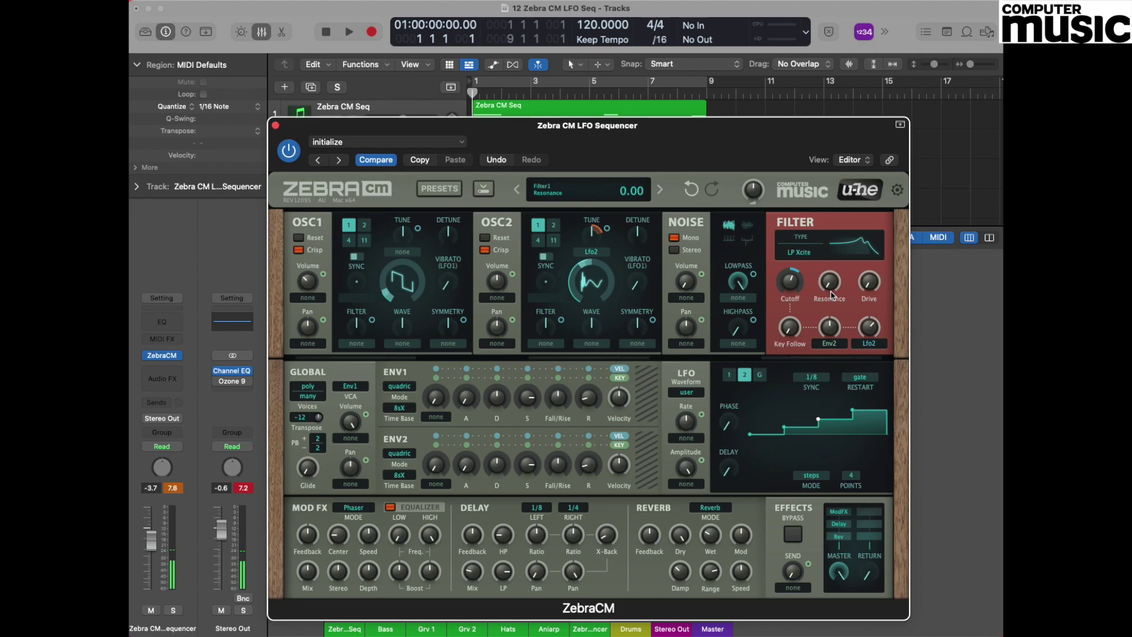
{"action": "left_click_drag", "start_coordinate": [830, 289], "coordinate": [835, 244]}
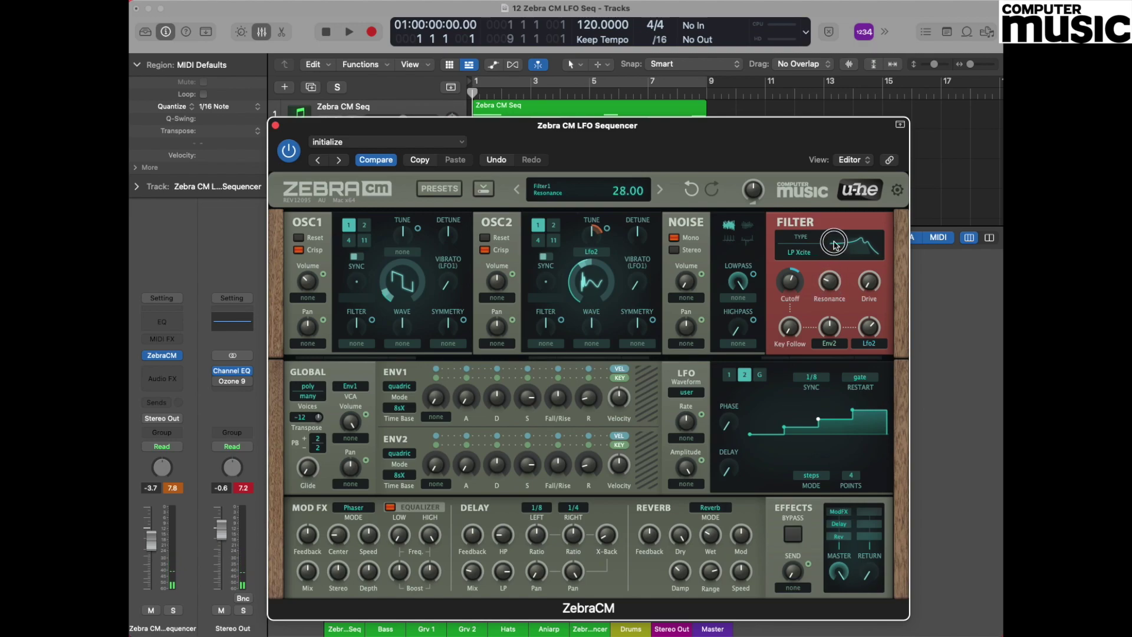
Switch OSC1 and OSC2 to 4-voice quad mode, detuning OSC1 to -4 and OSC2 to 9.
{"action": "left_click", "coordinate": [350, 242]}
{"action": "left_click", "coordinate": [539, 243]}
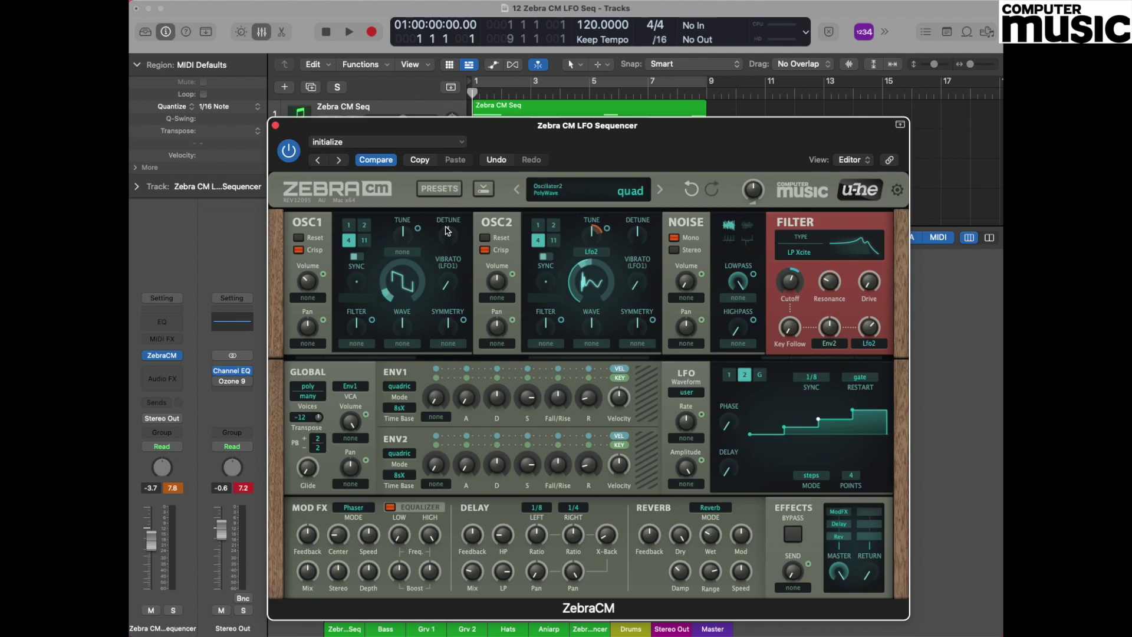
{"action": "left_click_drag", "start_coordinate": [451, 241], "coordinate": [452, 247]}
{"action": "left_click_drag", "start_coordinate": [647, 241], "coordinate": [649, 220]}
Assign Lfo2 to Oscillator2's Wave mod slot and set its amount below centre.
{"action": "left_click", "coordinate": [592, 344]}
{"action": "left_click_drag", "start_coordinate": [603, 330], "coordinate": [607, 365]}
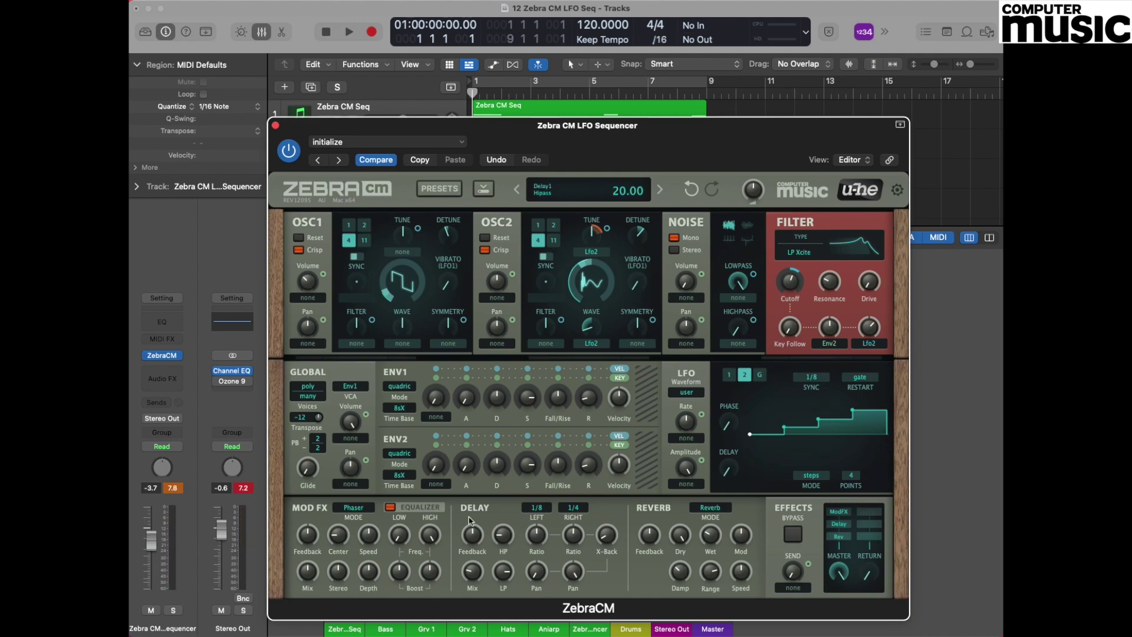
Insert Delay > Stereo Delay > Stereo after ZebraCM and move its window to mid-screen.
{"action": "left_click", "coordinate": [177, 370]}
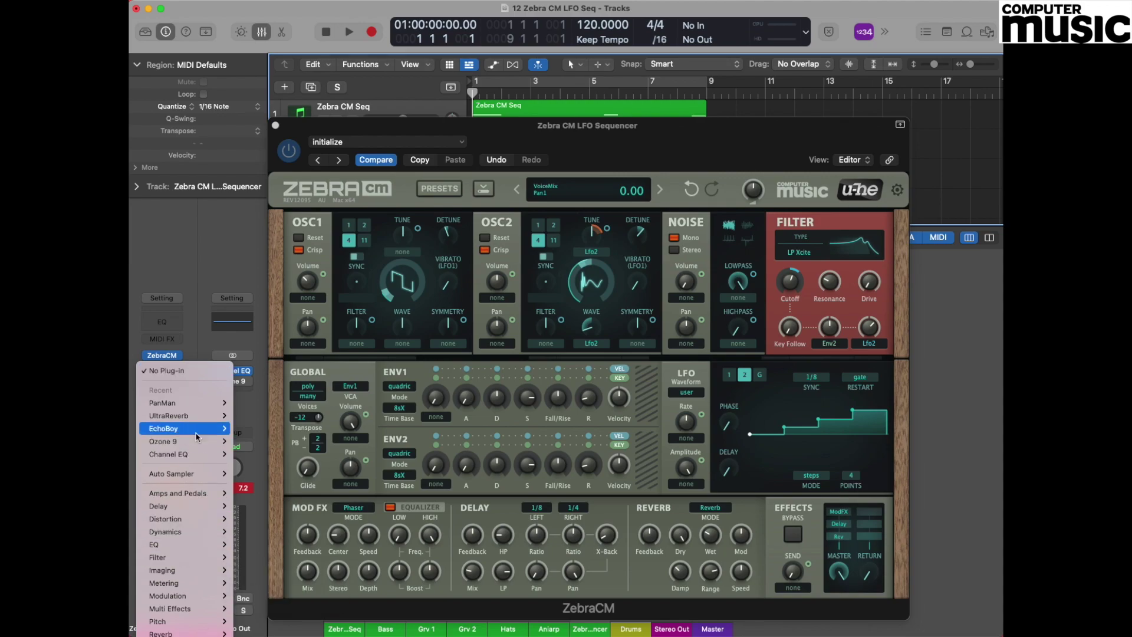
{"action": "mouse_move", "coordinate": [171, 507]}
{"action": "mouse_move", "coordinate": [281, 508]}
{"action": "mouse_move", "coordinate": [277, 545]}
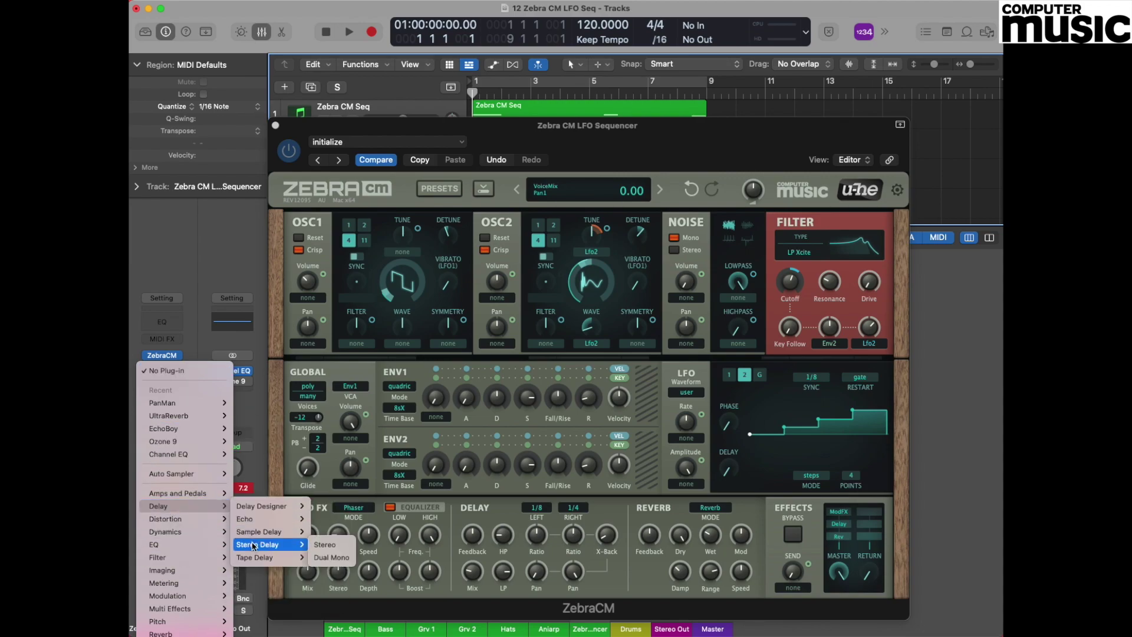
{"action": "left_click", "coordinate": [323, 545]}
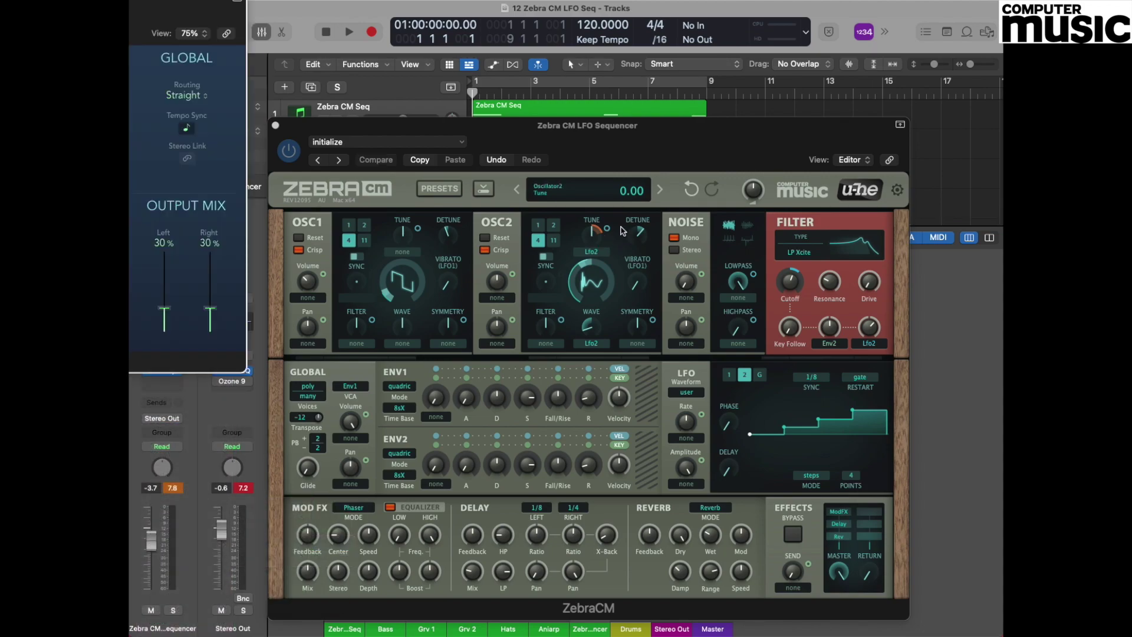
{"action": "left_click_drag", "start_coordinate": [224, 20], "coordinate": [779, 130]}
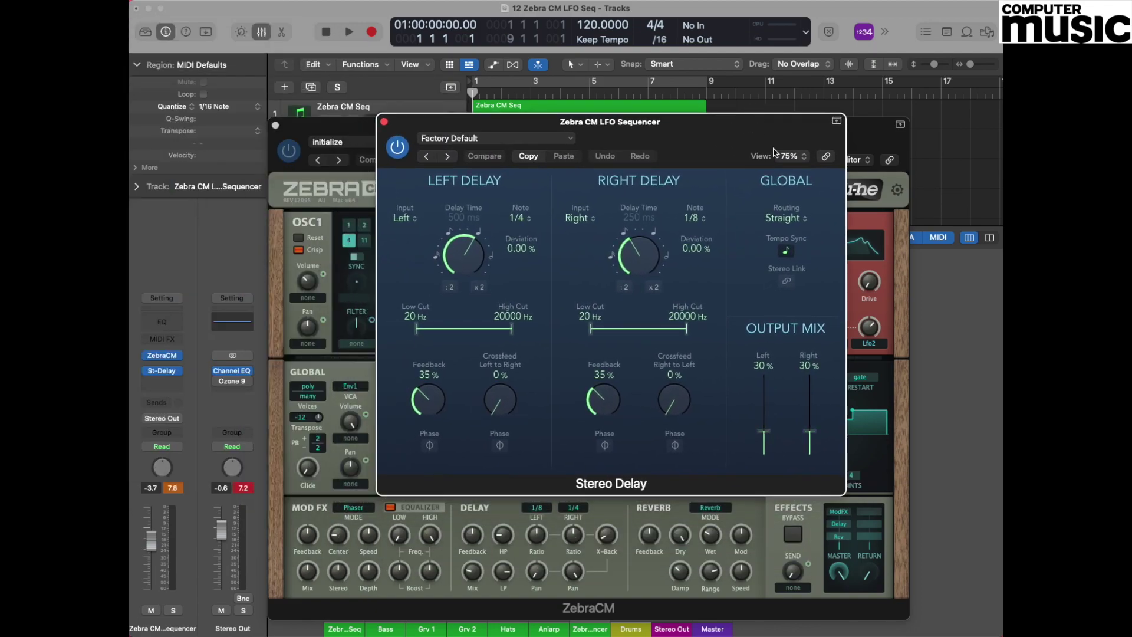